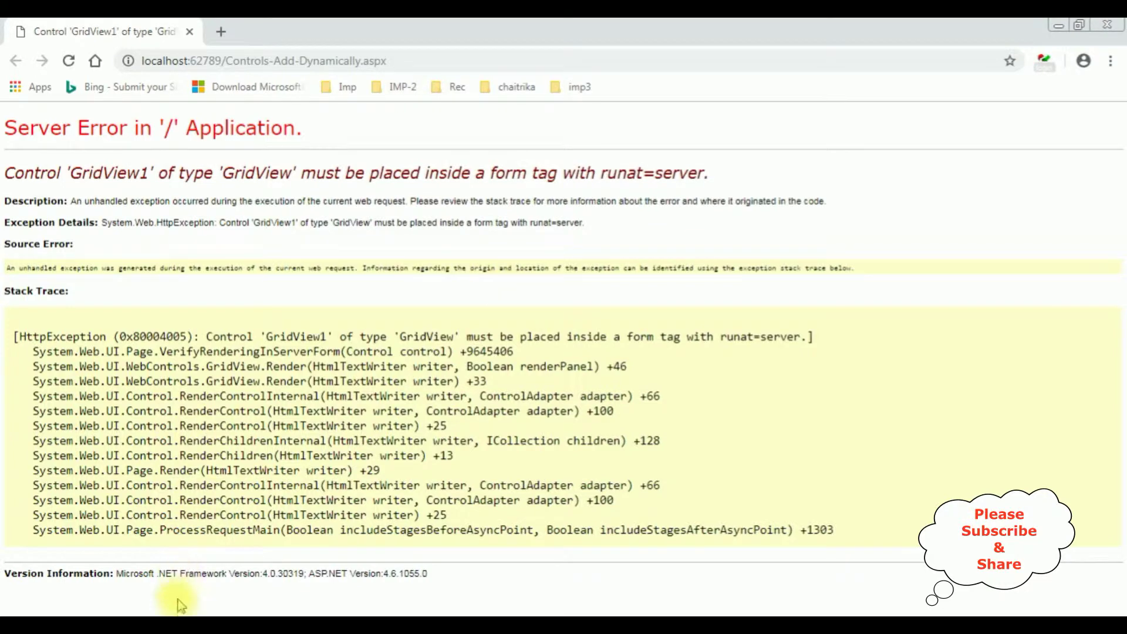
Return to the Page_Load C# code after seeing the GridView1 form-tag server error.
{"action": "key", "text": "Down"}
Insert a public override VerifyRenderingInServerForm stub below Page_Load via IntelliSense.
{"action": "key", "text": "Return"}
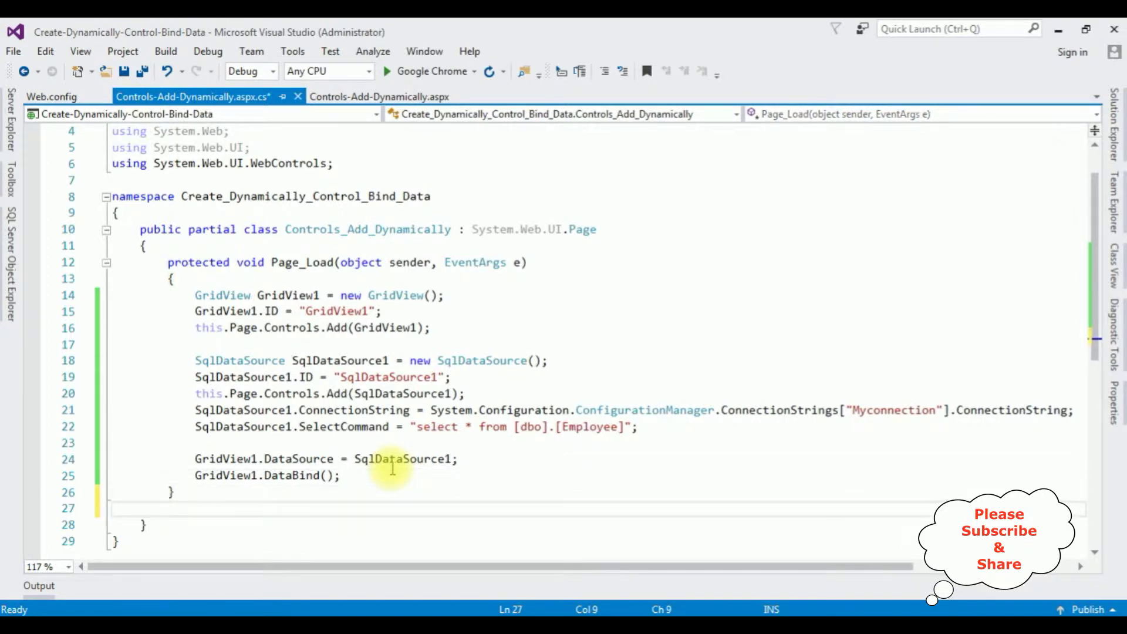
{"action": "key", "text": "Return"}
{"action": "scroll", "coordinate": [447, 284], "scroll_direction": "down", "scroll_amount": 2}
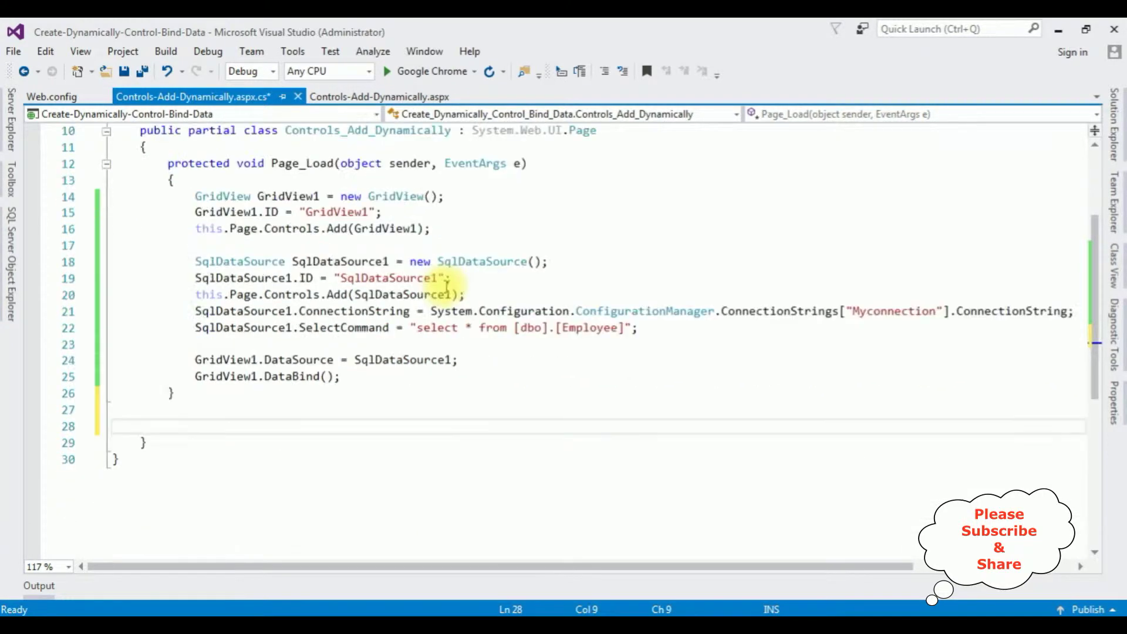
{"action": "type", "text": "public "}
{"action": "type", "text": "over"}
{"action": "key", "text": "Tab"}
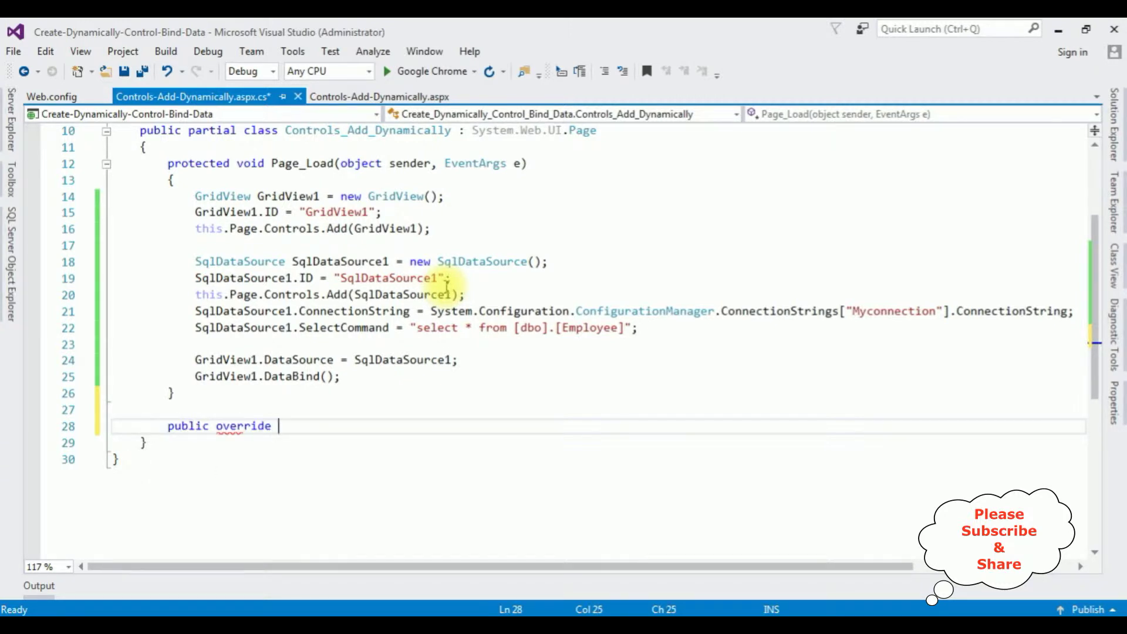
{"action": "type", "text": "void "}
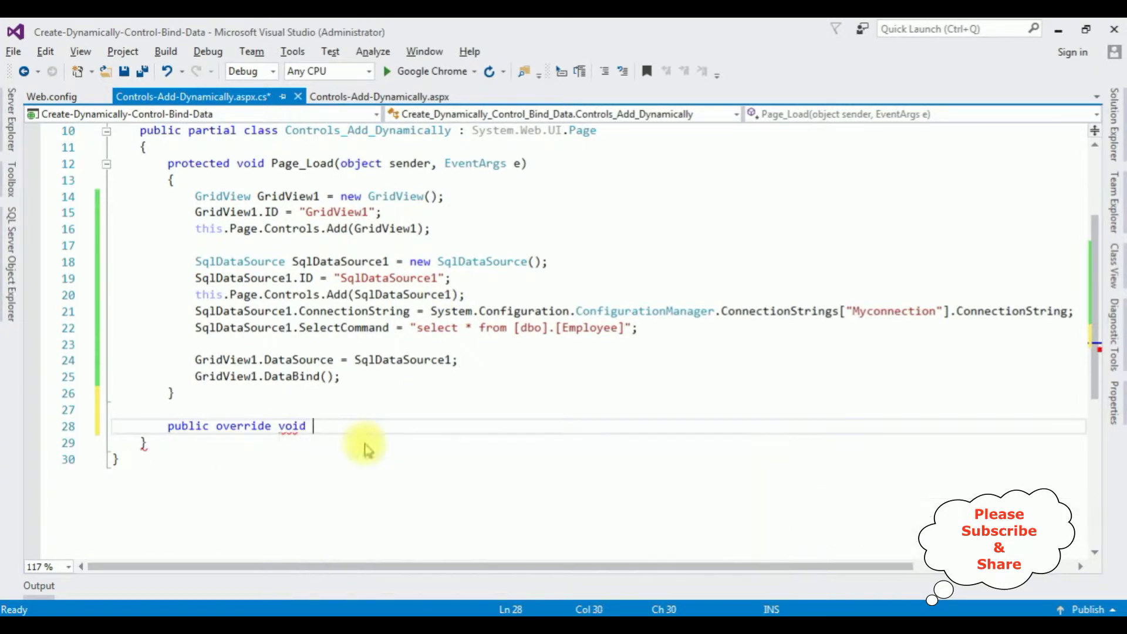
{"action": "type", "text": "v"}
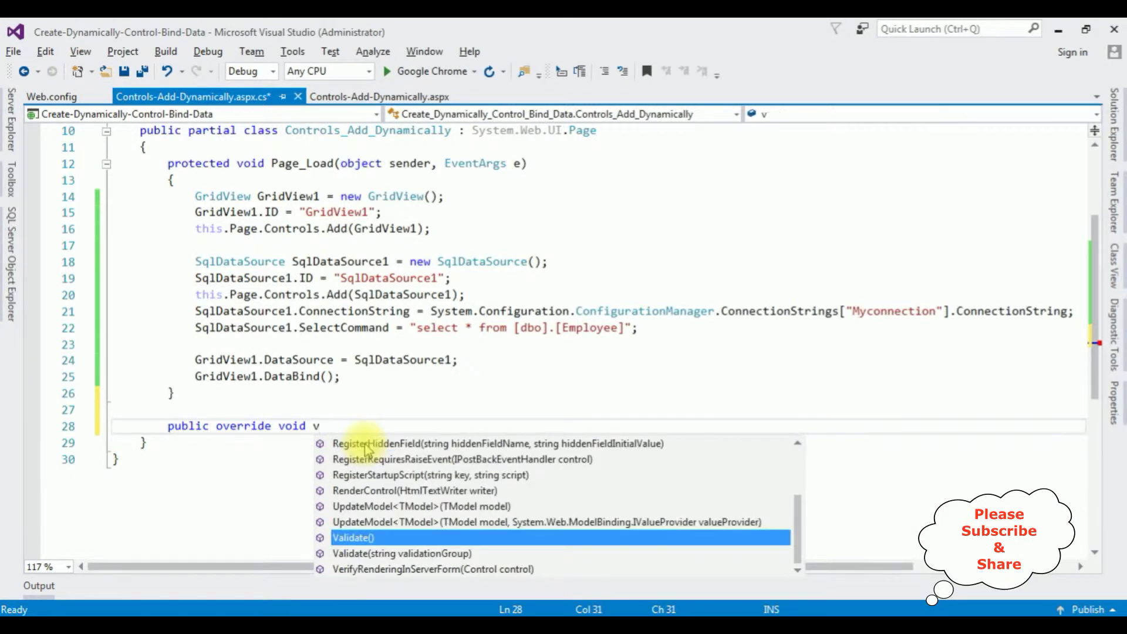
{"action": "type", "text": "e"}
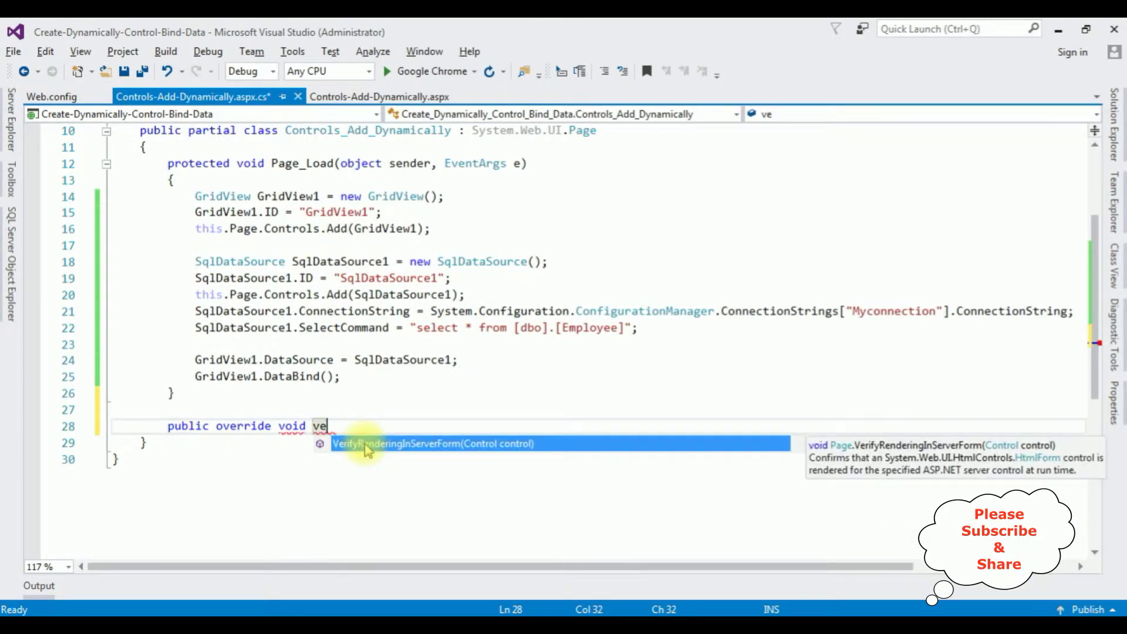
{"action": "key", "text": "Tab"}
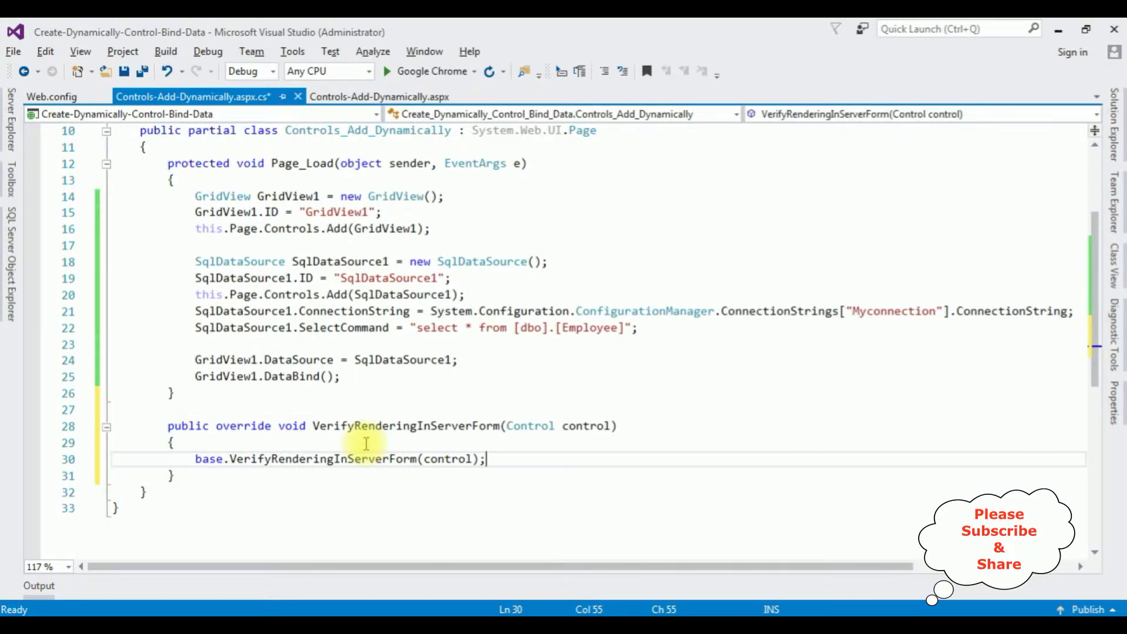
Delete the base.VerifyRenderingInServerForm(control) call, then view the page's .aspx markup.
{"action": "key", "text": "shift+Home"}
{"action": "key", "text": "BackSpace"}
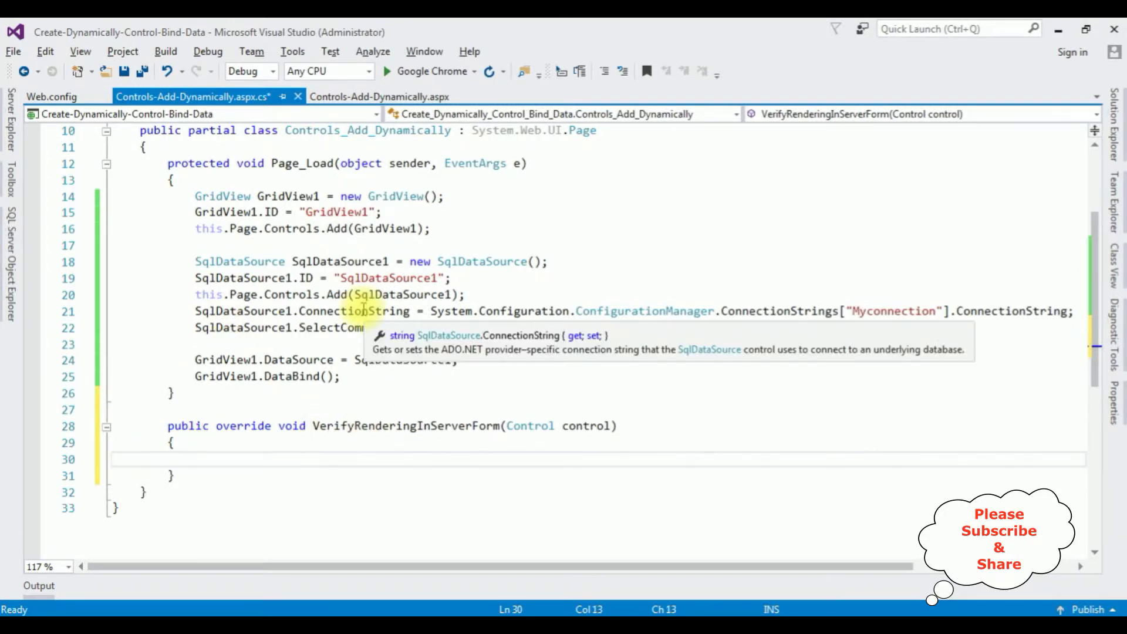
{"action": "left_click", "coordinate": [416, 98]}
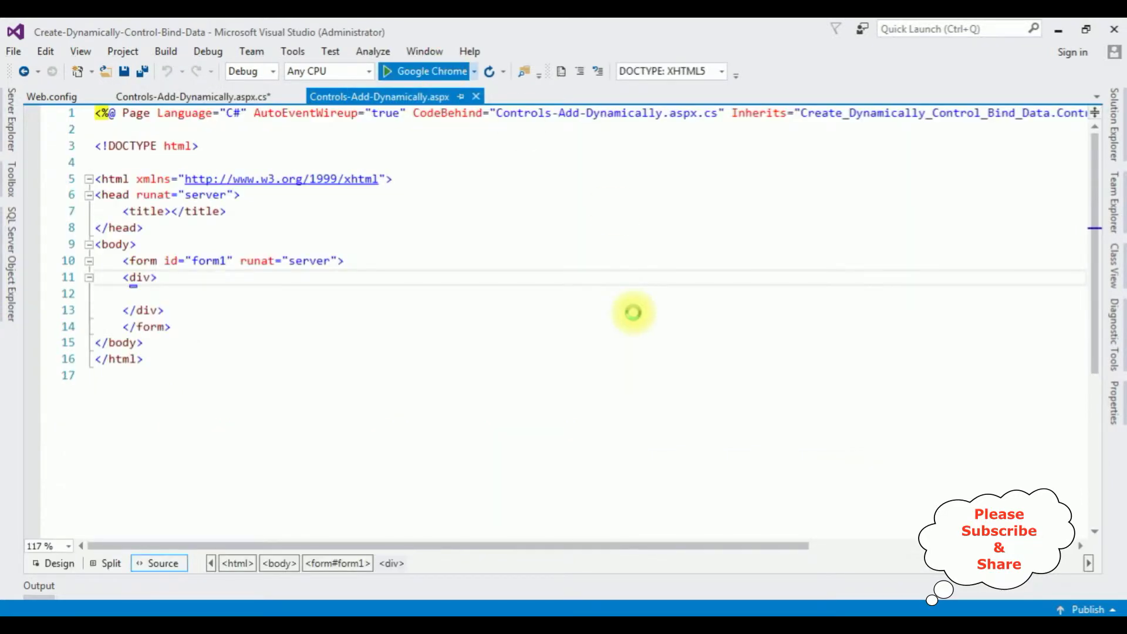